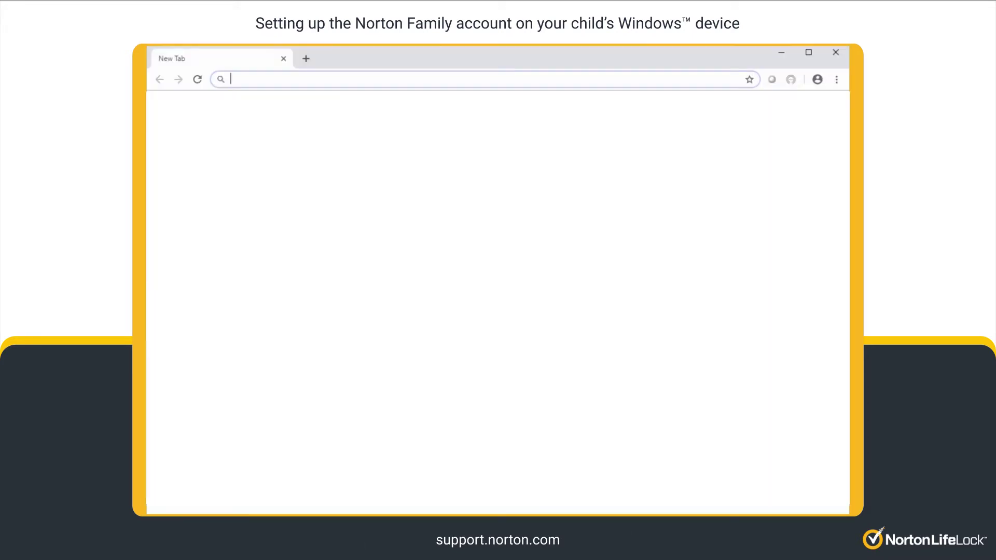
Sign in at my.norton.com with the account email and password, then start Parental Controls Set Up Family.
{"action": "type", "text": "my.n"}
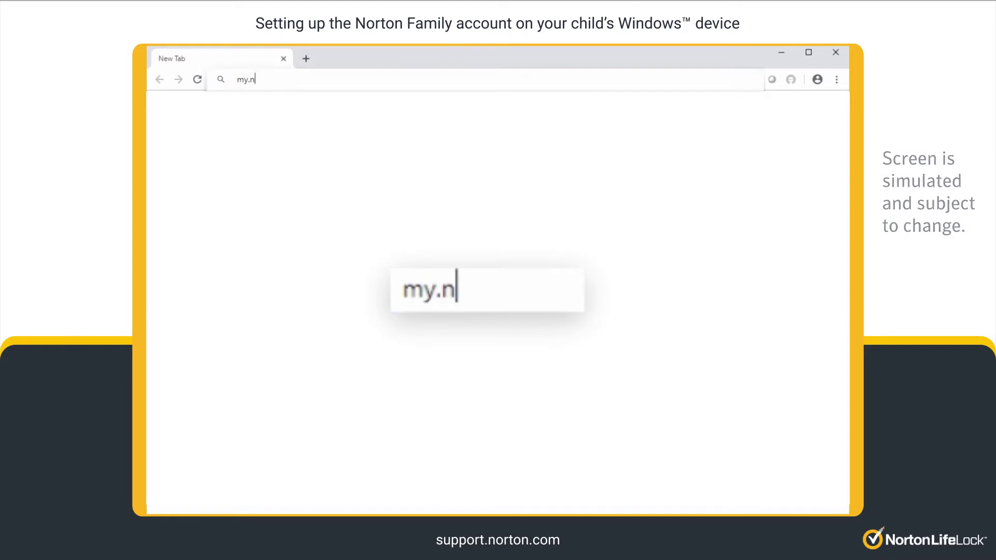
{"action": "type", "text": "orton.com"}
{"action": "key", "text": "Return"}
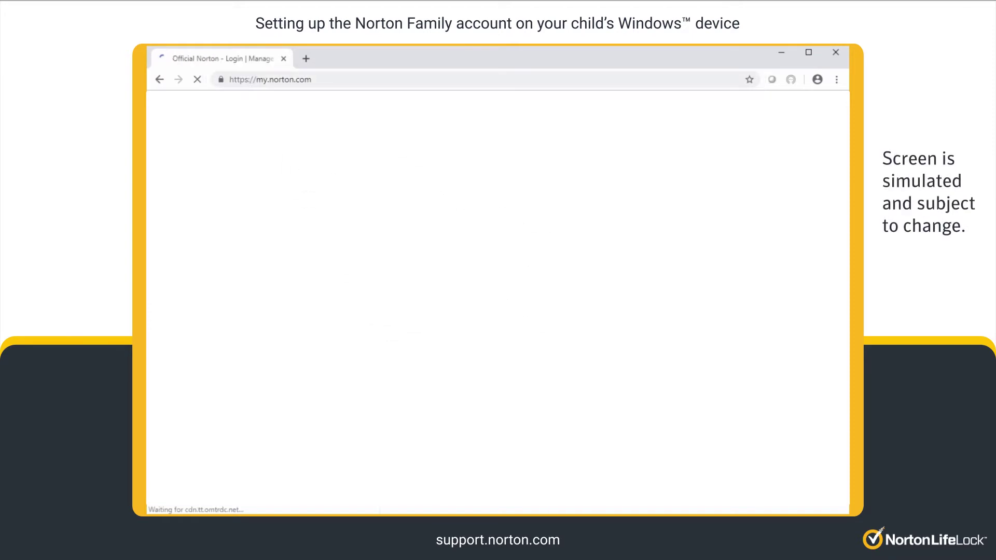
{"action": "left_click", "coordinate": [307, 337]}
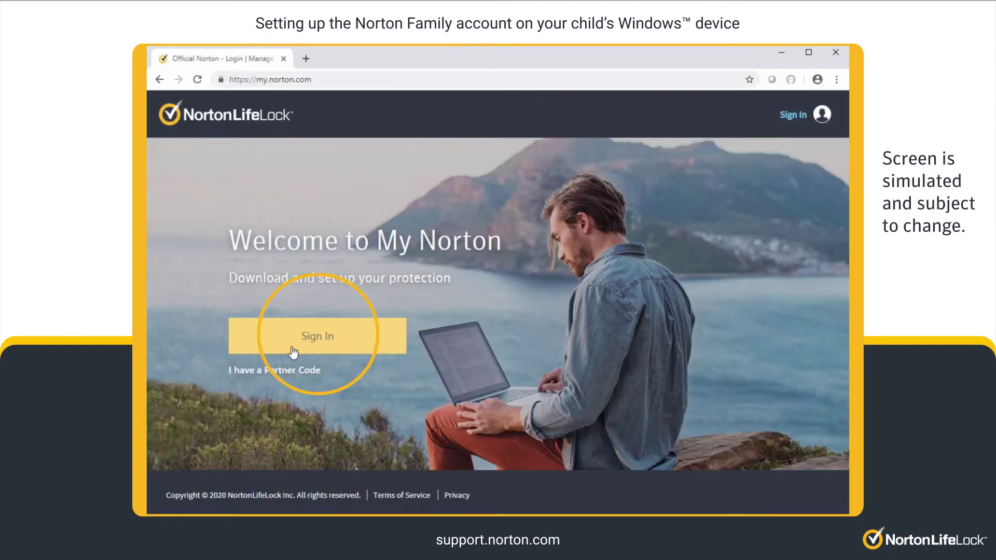
{"action": "type", "text": "[blurred email]"}
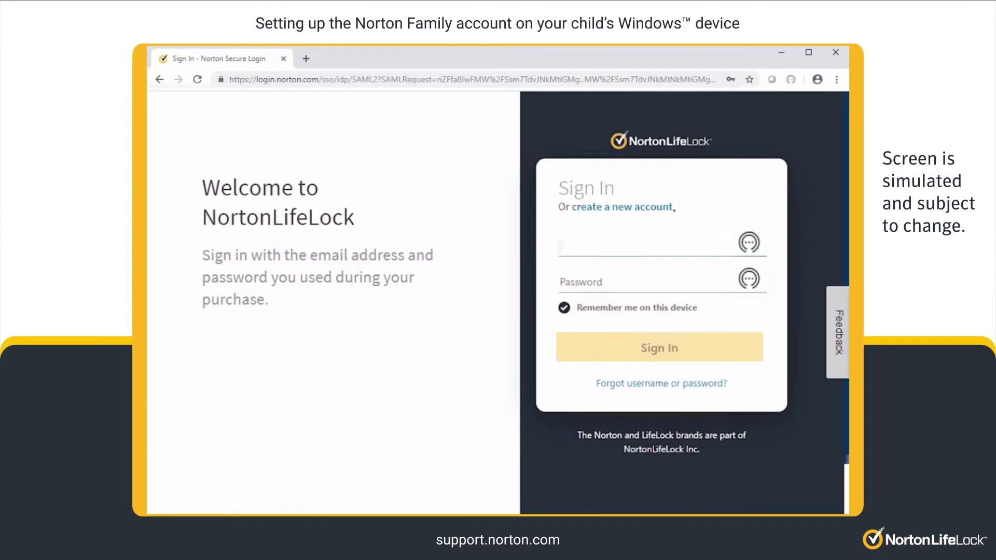
{"action": "key", "text": "Tab"}
{"action": "type", "text": "[masked password]"}
{"action": "left_click", "coordinate": [660, 346]}
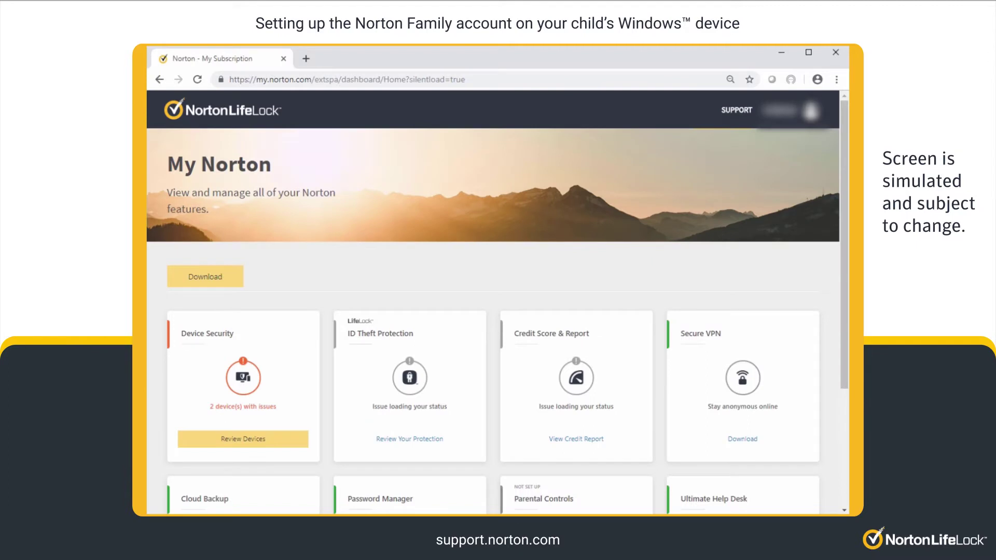
{"action": "scroll", "coordinate": [831, 415], "scroll_direction": "down", "scroll_amount": 3}
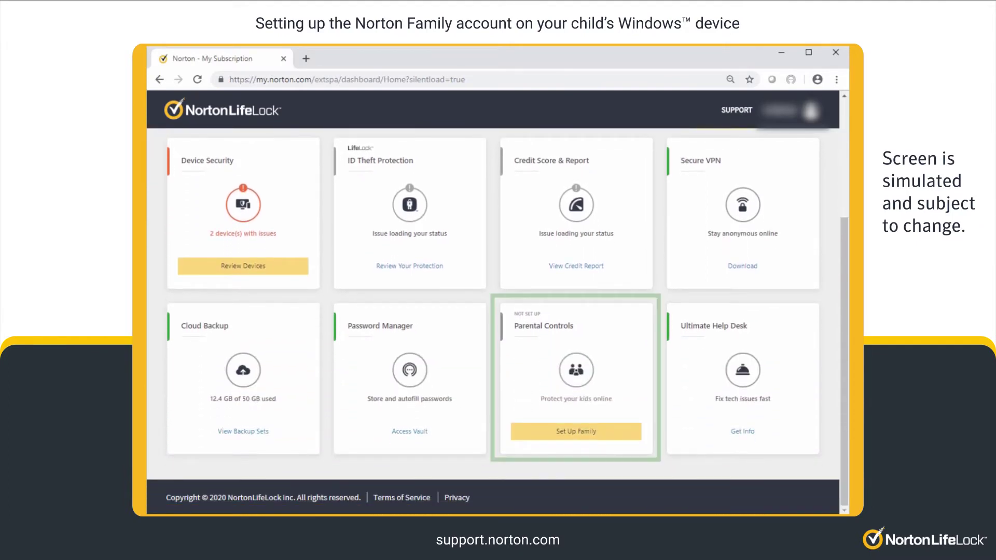
{"action": "left_click", "coordinate": [586, 434]}
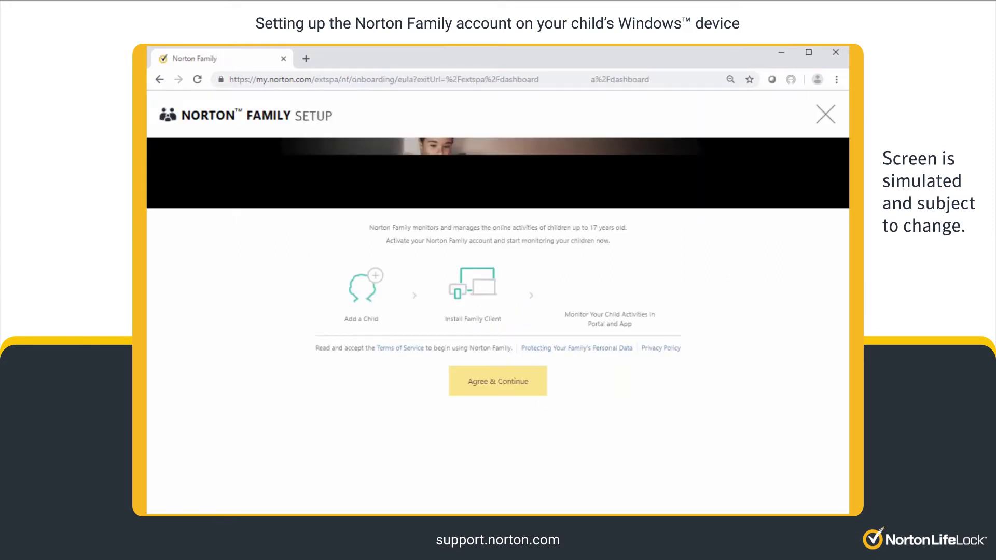
Accept the Norton Family terms and set the child profile's restriction level to Moderate.
{"action": "left_click", "coordinate": [497, 383]}
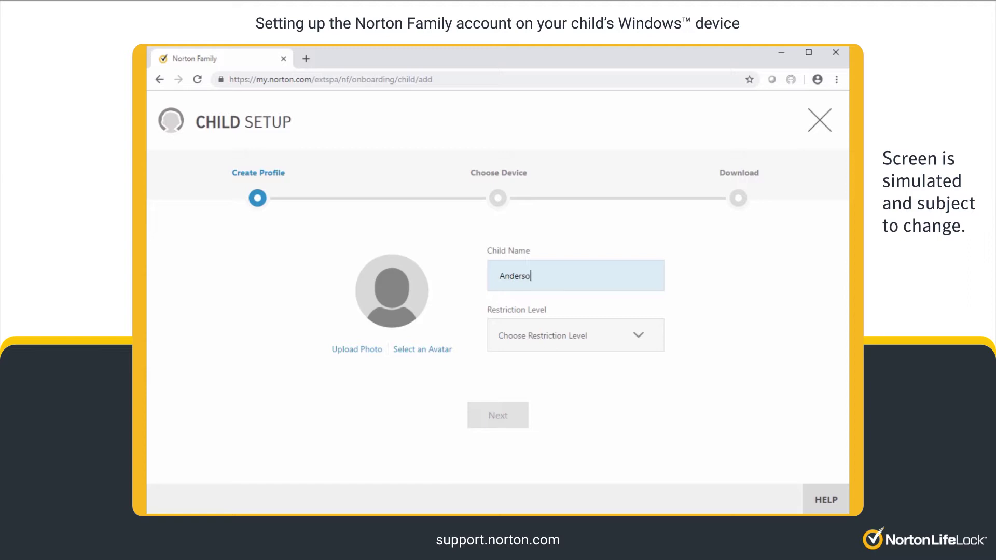
{"action": "left_click", "coordinate": [638, 335]}
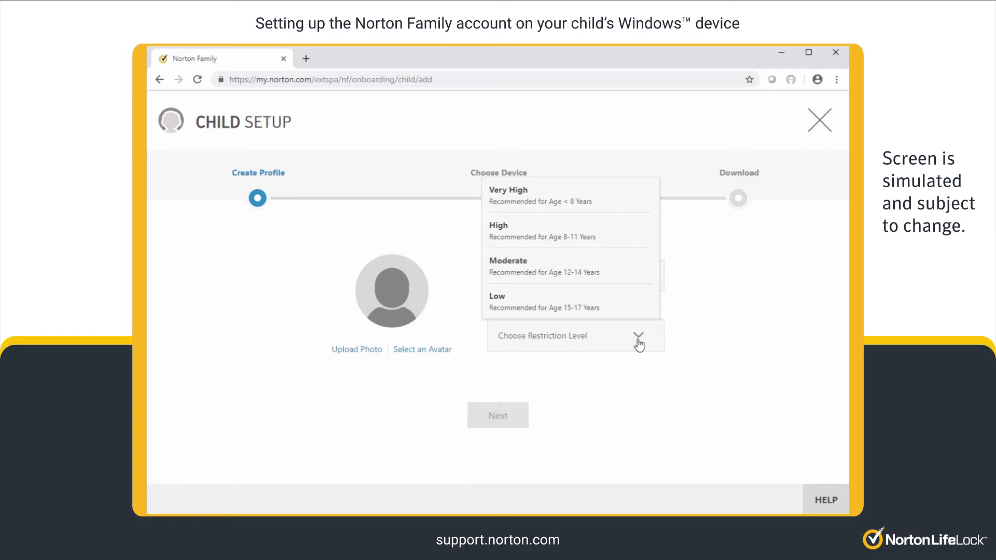
{"action": "left_click", "coordinate": [573, 266]}
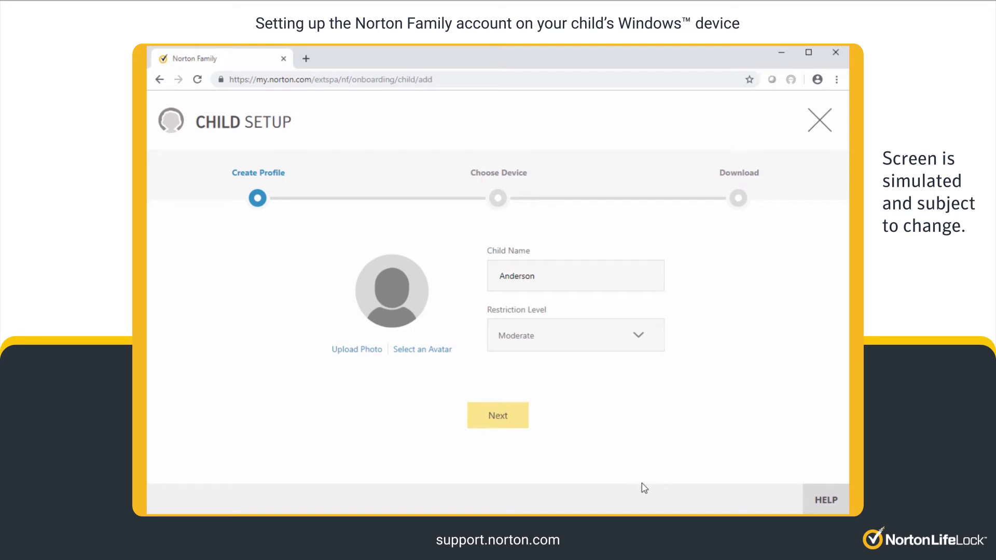
Give the profile the purple avatar instead of a photo and choose Windows as the child's device.
{"action": "left_click", "coordinate": [359, 350]}
{"action": "left_click", "coordinate": [681, 166]}
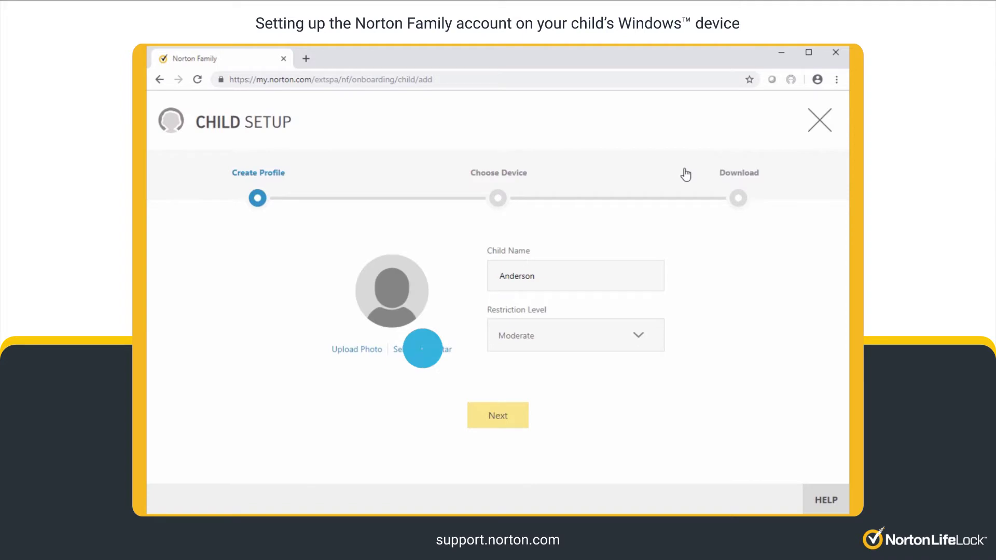
{"action": "left_click", "coordinate": [423, 349]}
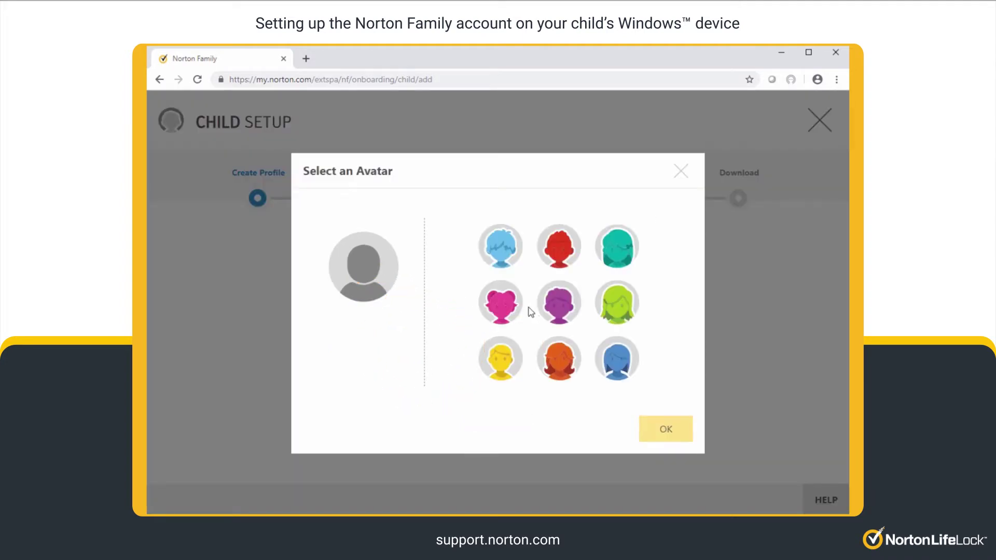
{"action": "left_click", "coordinate": [559, 302]}
{"action": "left_click", "coordinate": [665, 429]}
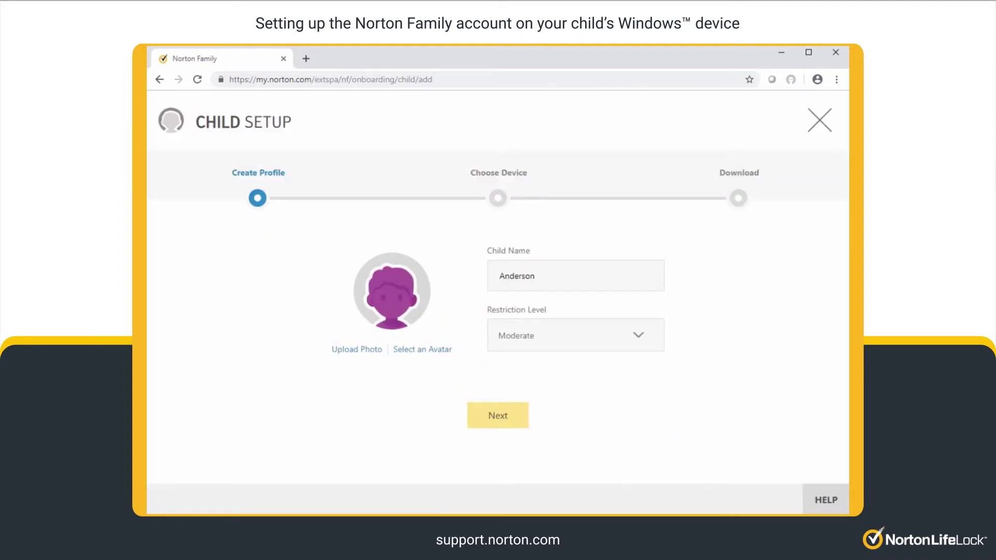
{"action": "left_click", "coordinate": [498, 415]}
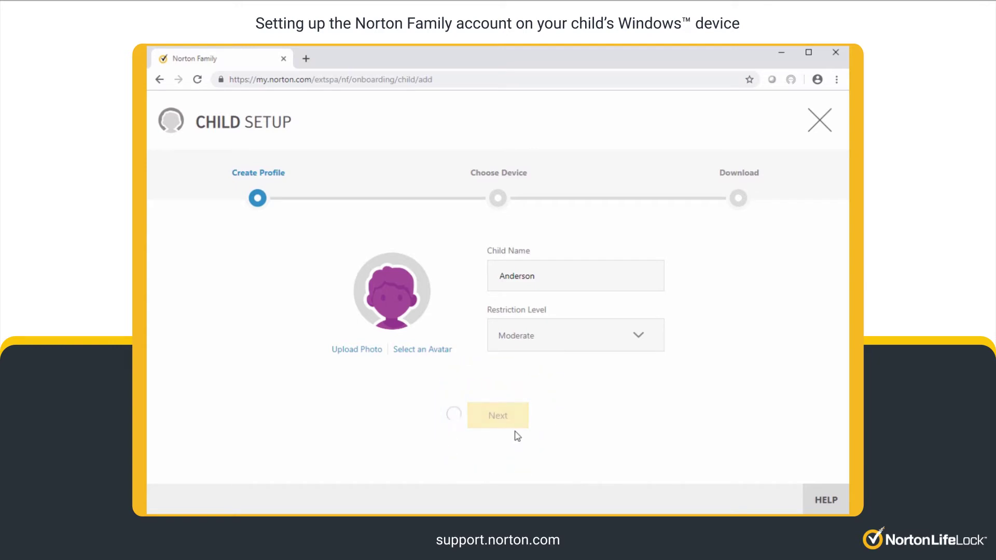
{"action": "left_click", "coordinate": [711, 354]}
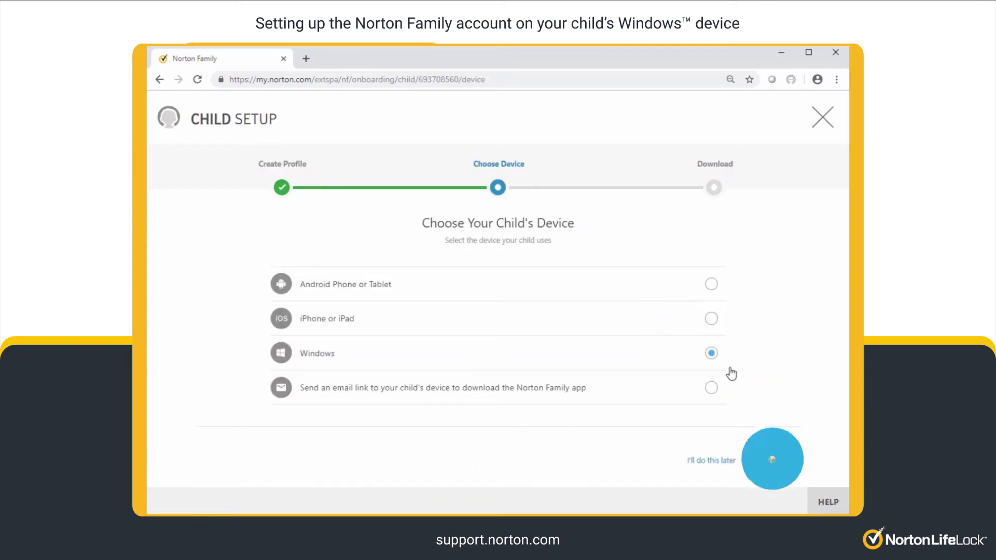
Confirm the child uses this PC, download NF_Installer.exe, and open it from the download bar.
{"action": "left_click", "coordinate": [778, 469]}
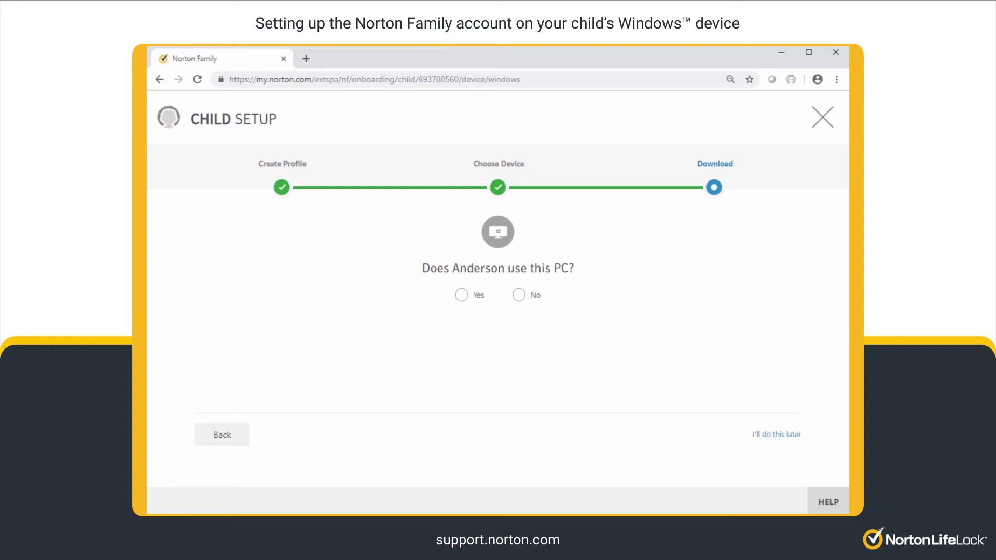
{"action": "left_click", "coordinate": [468, 295]}
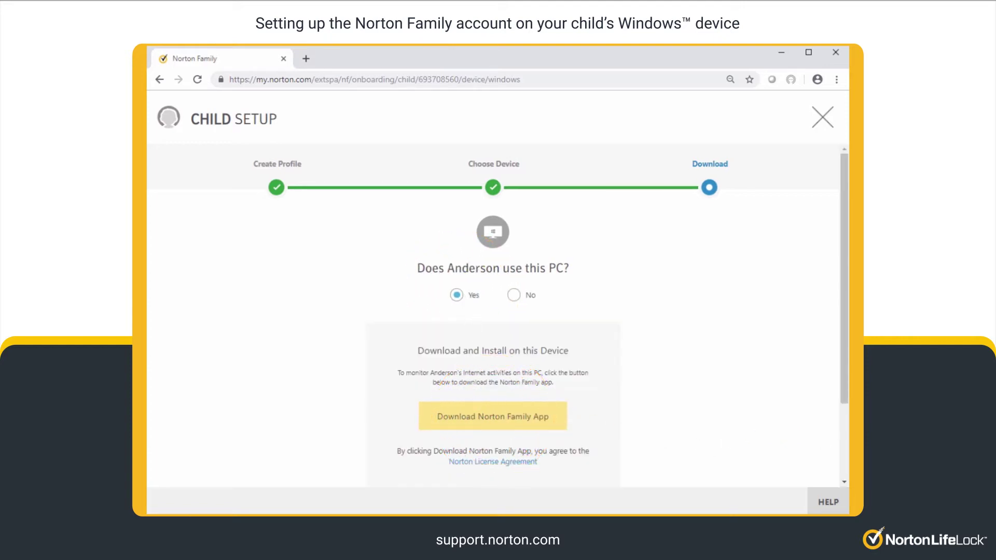
{"action": "left_click", "coordinate": [517, 422]}
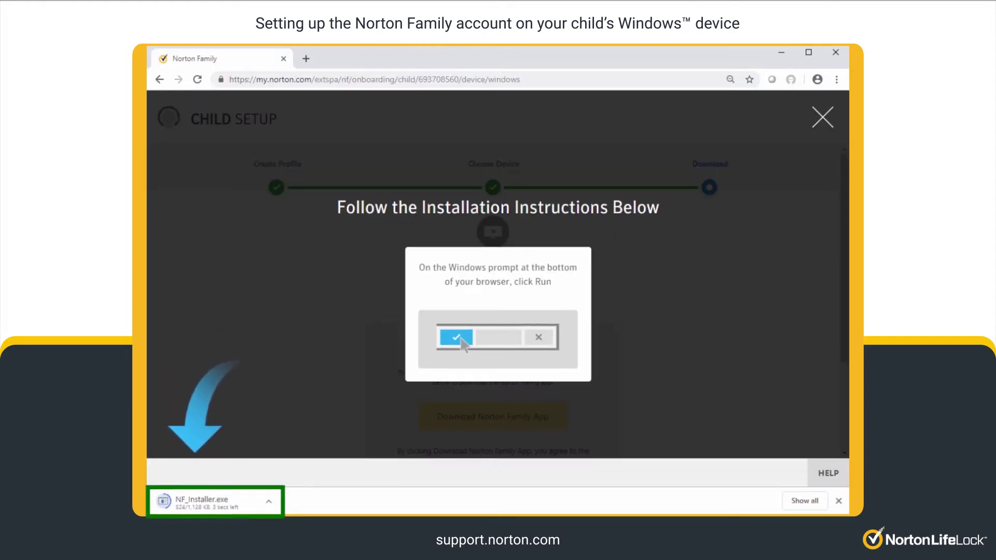
{"action": "left_click", "coordinate": [269, 503]}
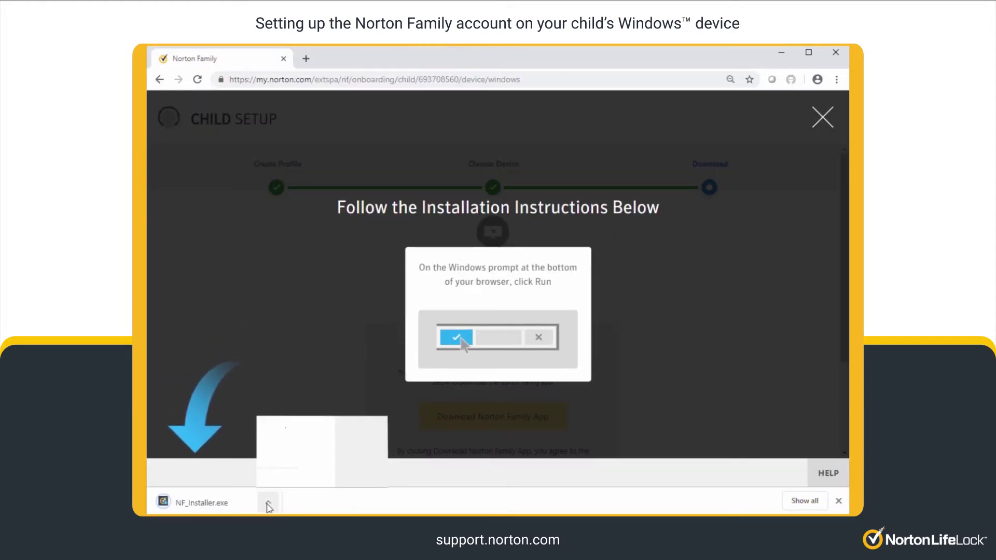
{"action": "left_click", "coordinate": [288, 428]}
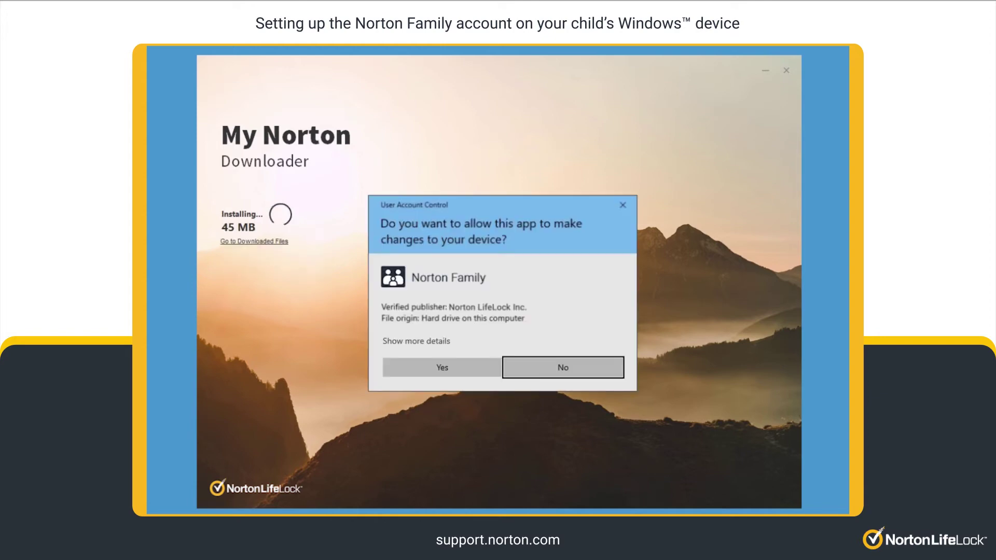
Approve the User Account Control prompt and Agree & Install to install Norton Family.
{"action": "left_click", "coordinate": [443, 369]}
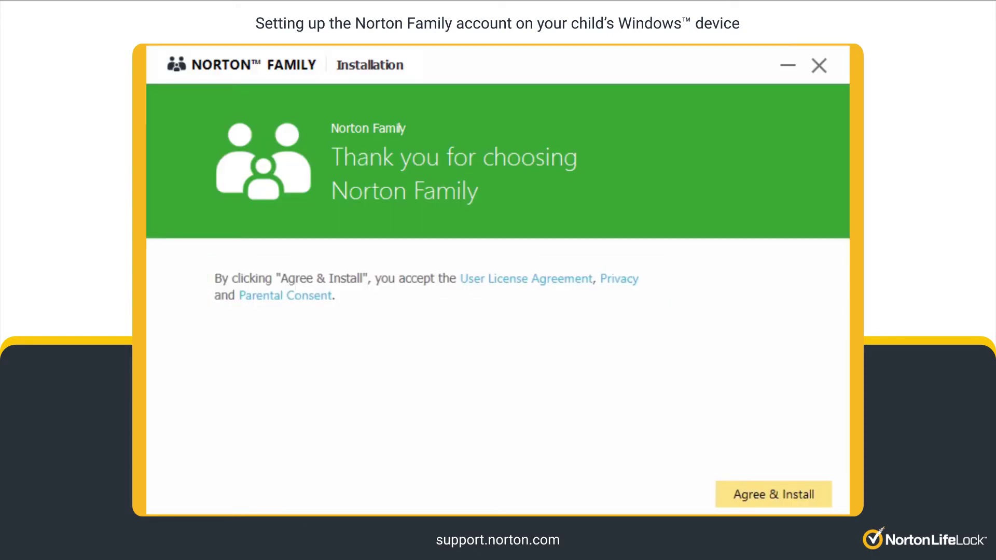
{"action": "left_click", "coordinate": [772, 494]}
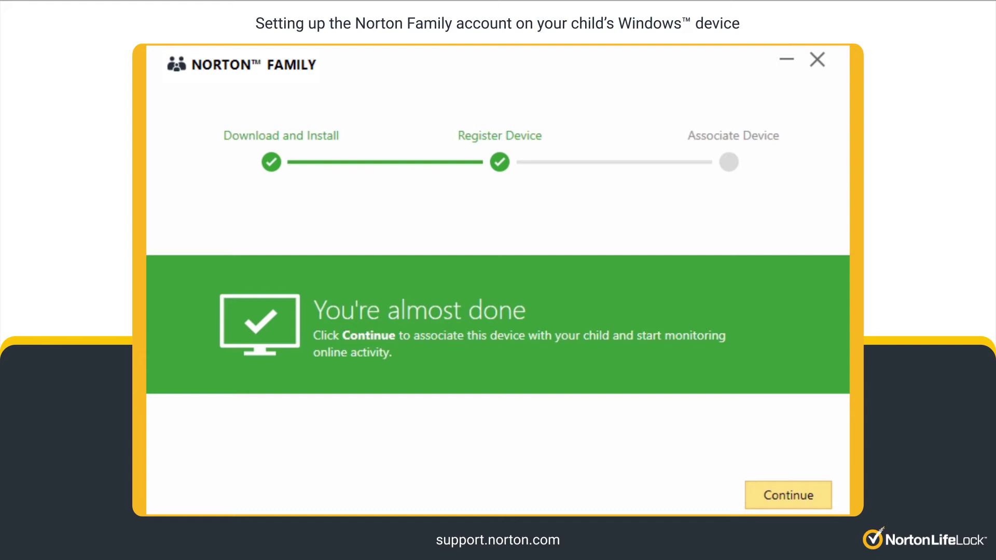
{"action": "left_click", "coordinate": [789, 495]}
Set Anderson as signing in on this PC with the ticked Windows account, and save.
{"action": "left_click", "coordinate": [790, 496]}
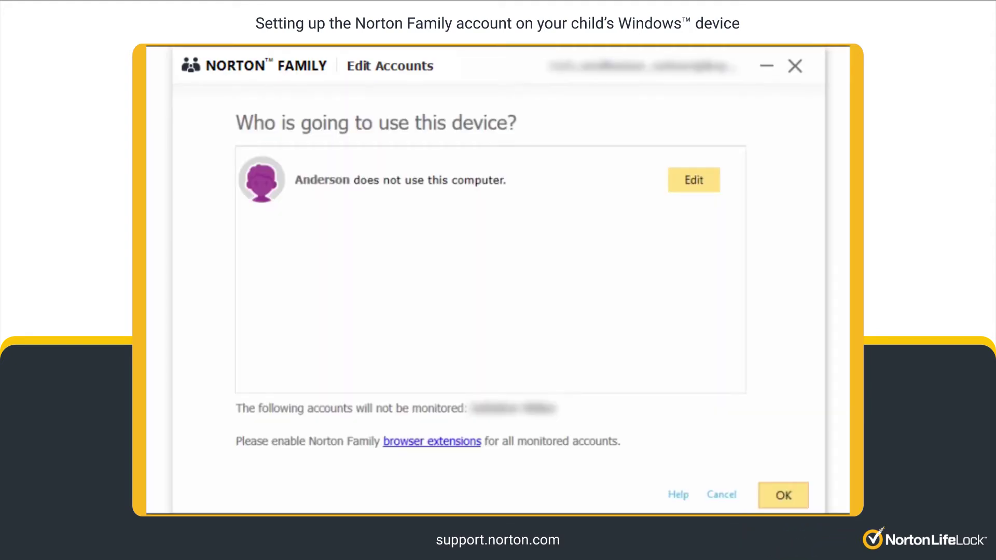
{"action": "left_click", "coordinate": [695, 180]}
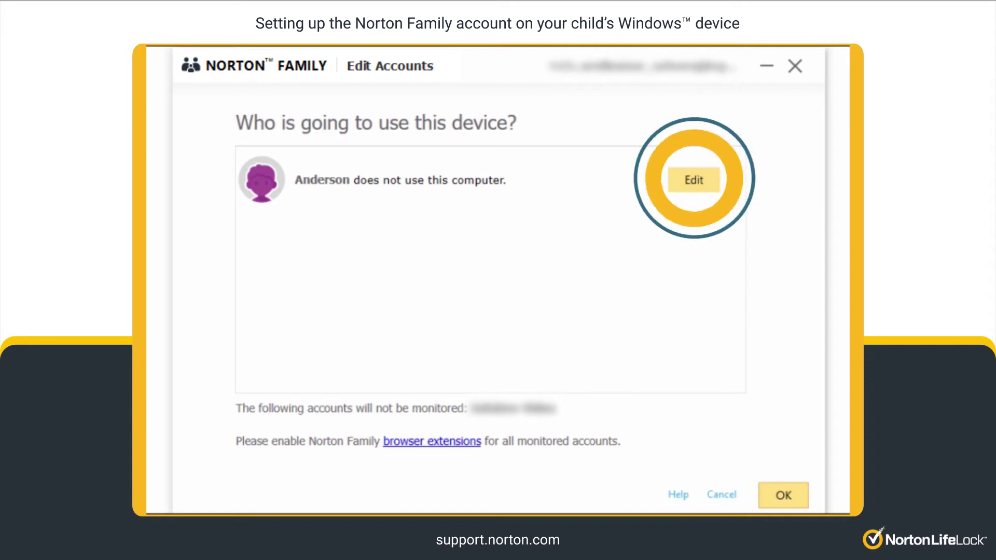
{"action": "left_click", "coordinate": [699, 187]}
{"action": "left_click", "coordinate": [366, 268]}
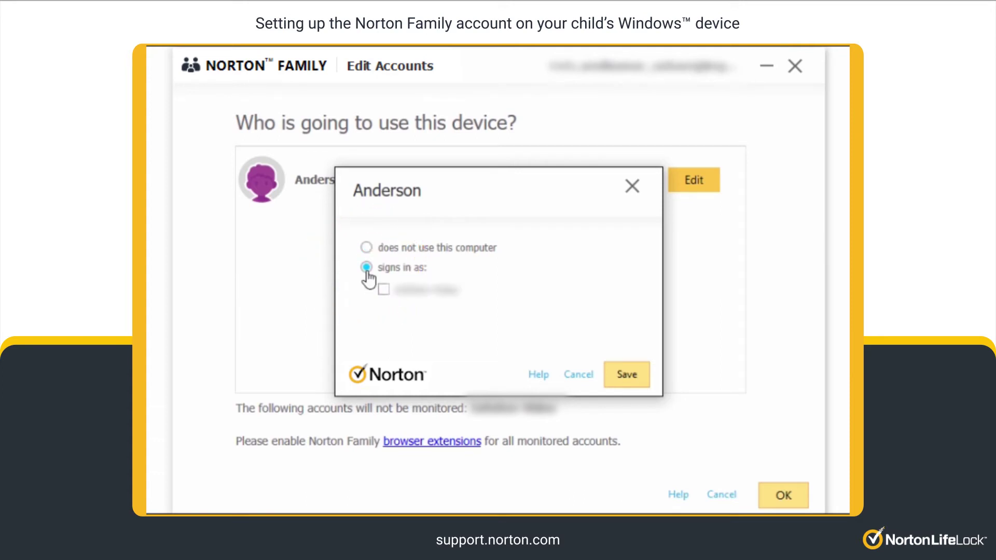
{"action": "left_click", "coordinate": [383, 289]}
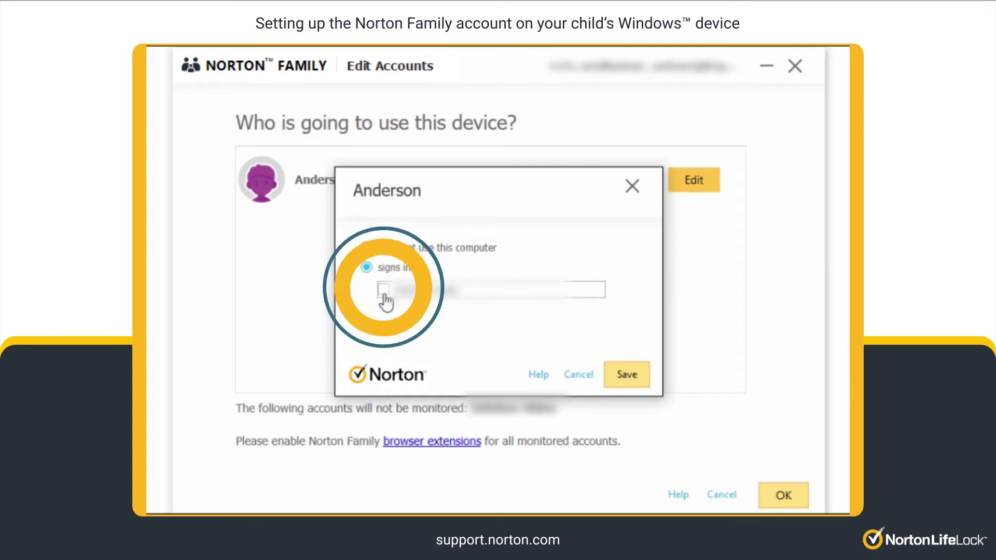
{"action": "left_click", "coordinate": [627, 374]}
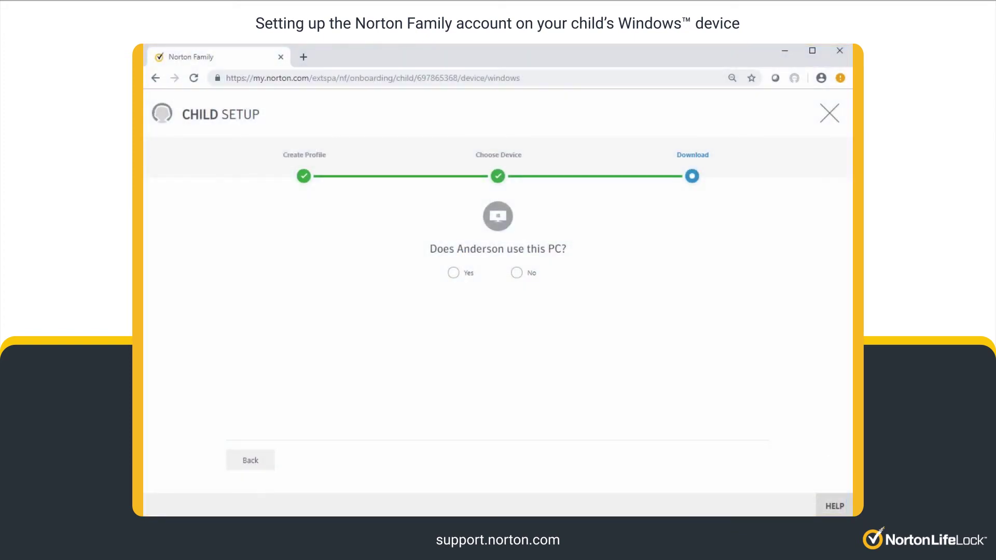
Answer No to 'Does Anderson use this PC?' and email the download link to the child's Gmail address.
{"action": "left_click", "coordinate": [517, 273]}
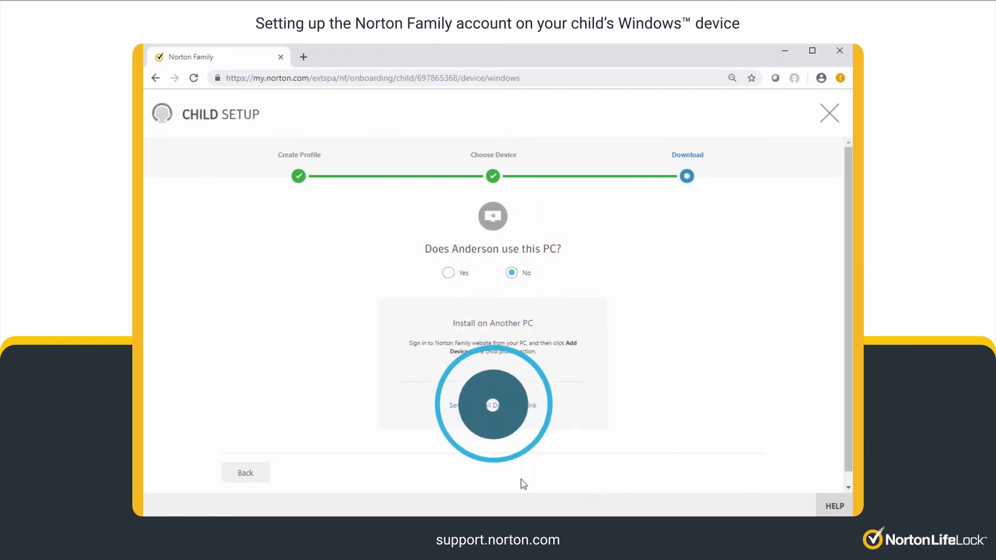
{"action": "left_click", "coordinate": [499, 408]}
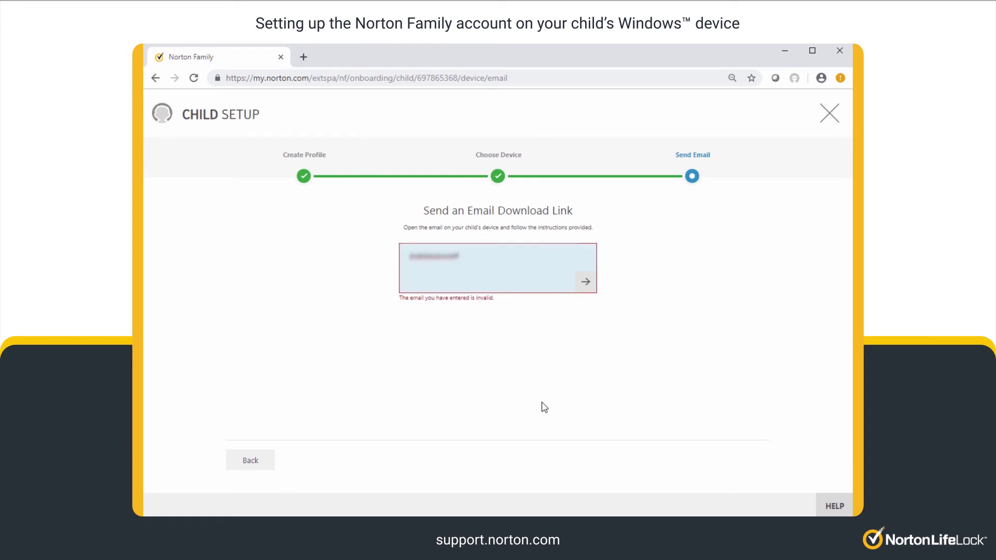
{"action": "type", "text": "@gmail.com"}
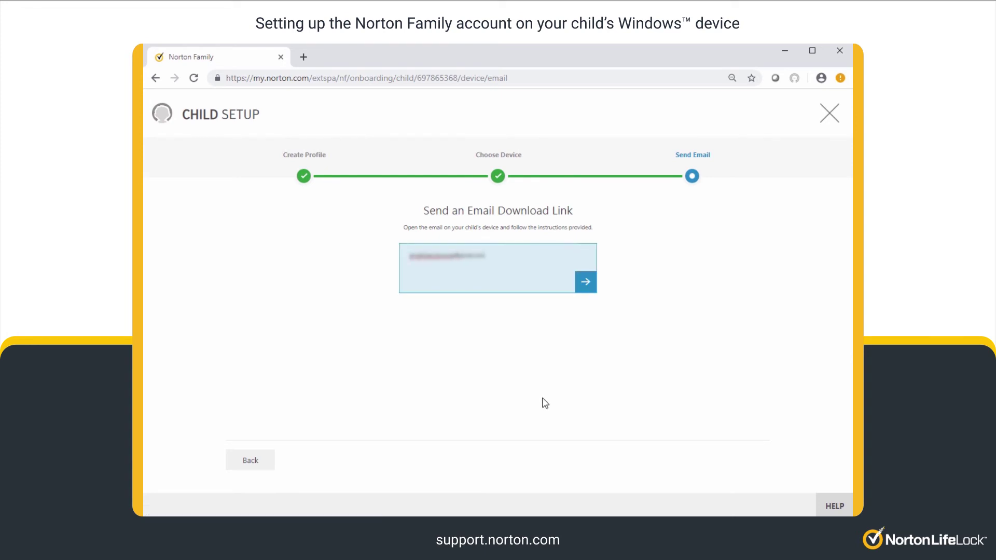
{"action": "left_click", "coordinate": [590, 289]}
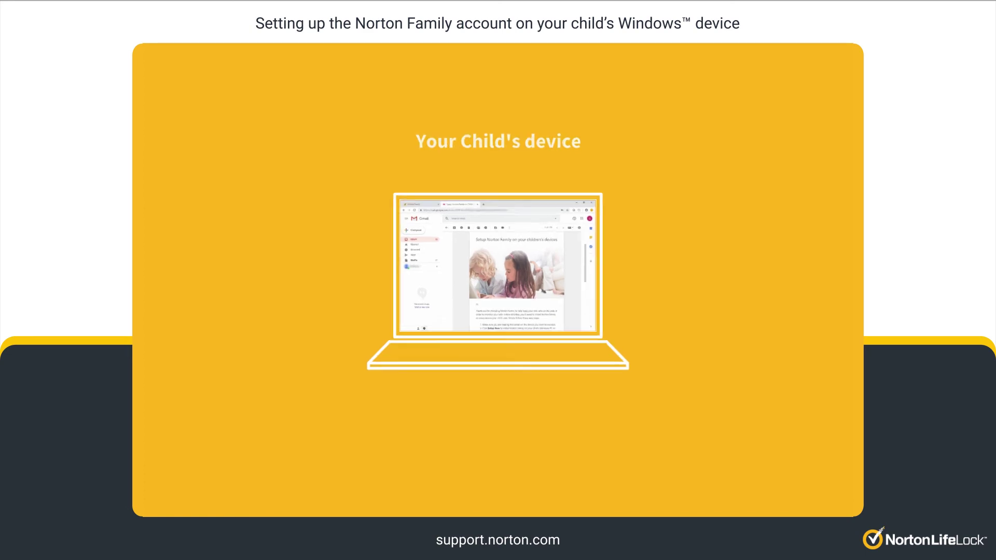
Download the installer using the Setup Now button in the Setup Norton Family email.
{"action": "scroll", "coordinate": [577, 304], "scroll_direction": "down", "scroll_amount": 5}
{"action": "scroll", "coordinate": [802, 431], "scroll_direction": "down", "scroll_amount": 2}
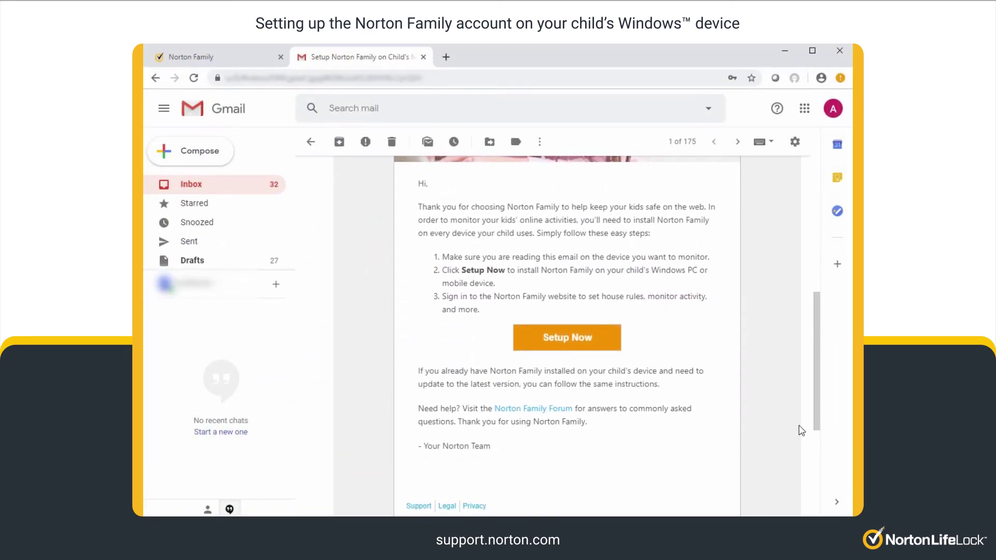
{"action": "left_click", "coordinate": [567, 337]}
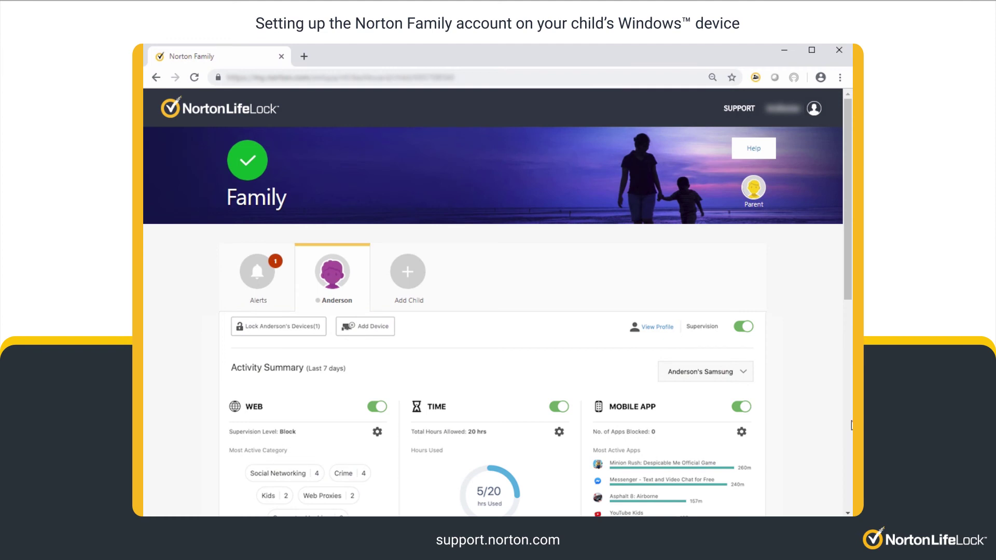
{"action": "scroll", "coordinate": [852, 425], "scroll_direction": "down", "scroll_amount": 3}
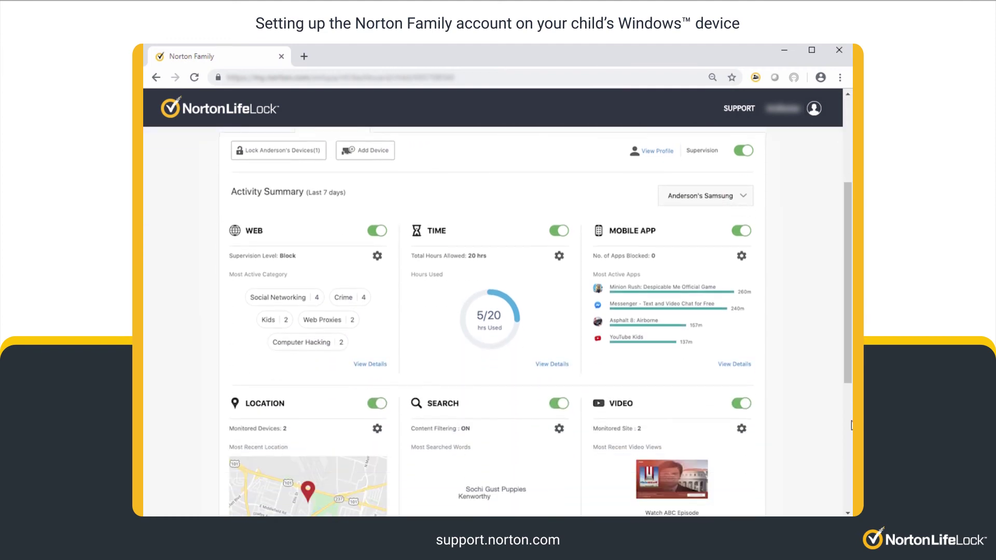
{"action": "scroll", "coordinate": [851, 425], "scroll_direction": "up", "scroll_amount": 3}
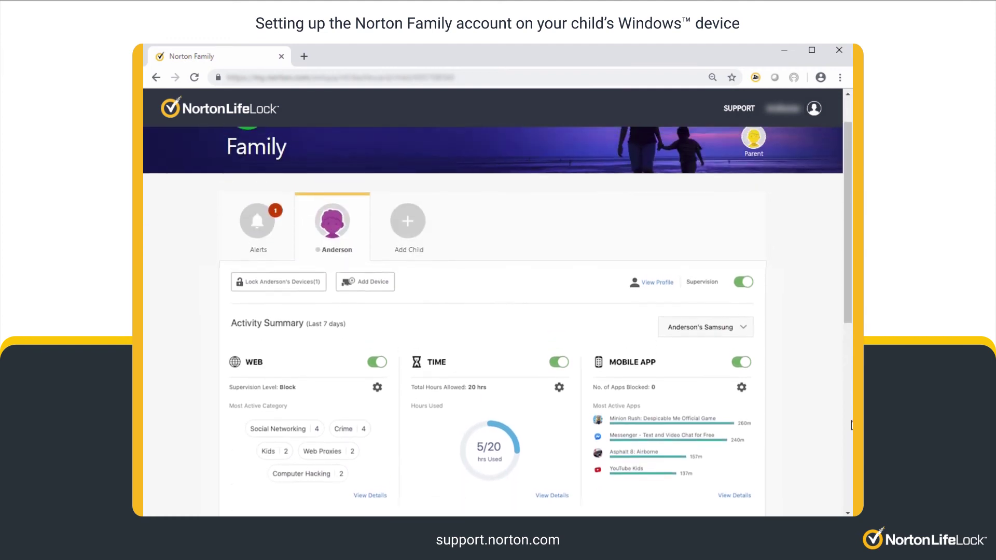